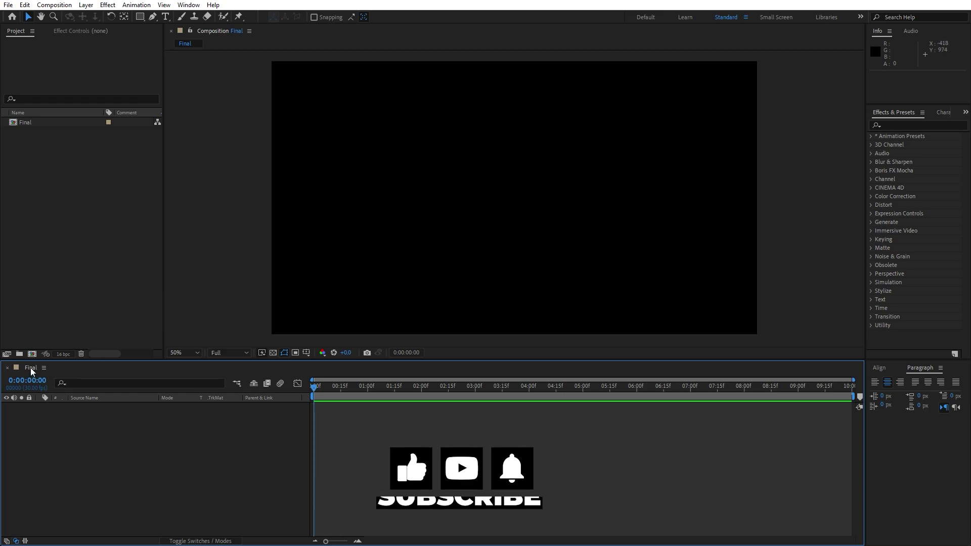
Step: Create a new solid layer named BG
right_click(141, 457)
mouse_move(178, 333)
left_click(297, 357)
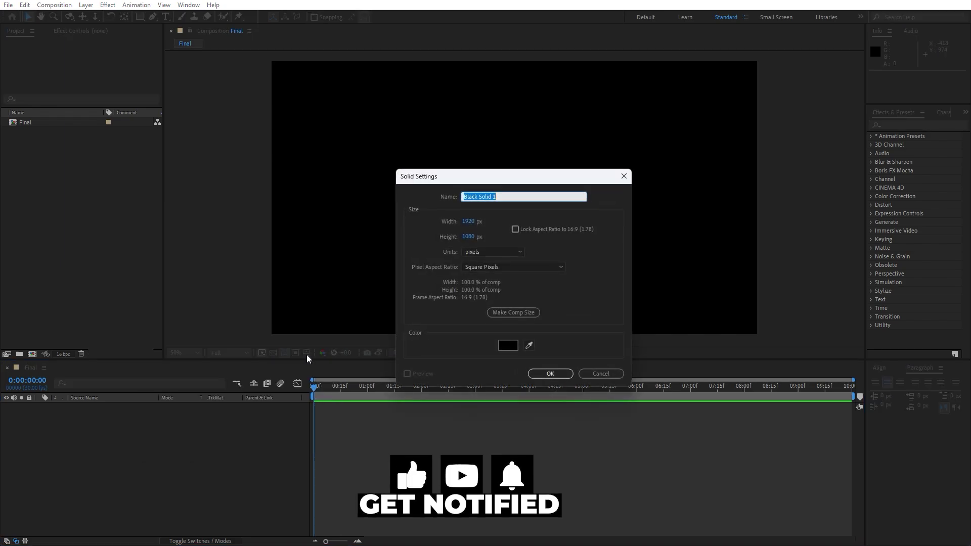
type("BG")
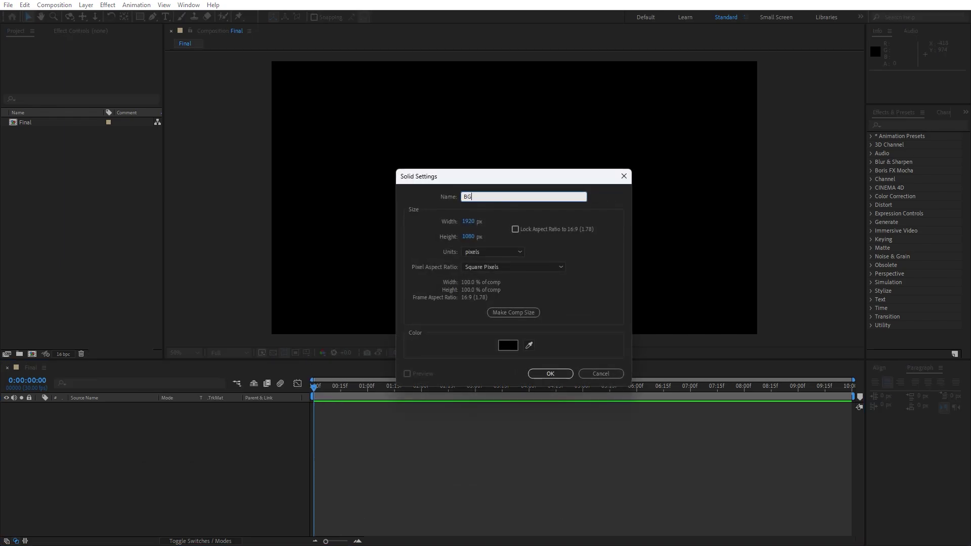
left_click(550, 373)
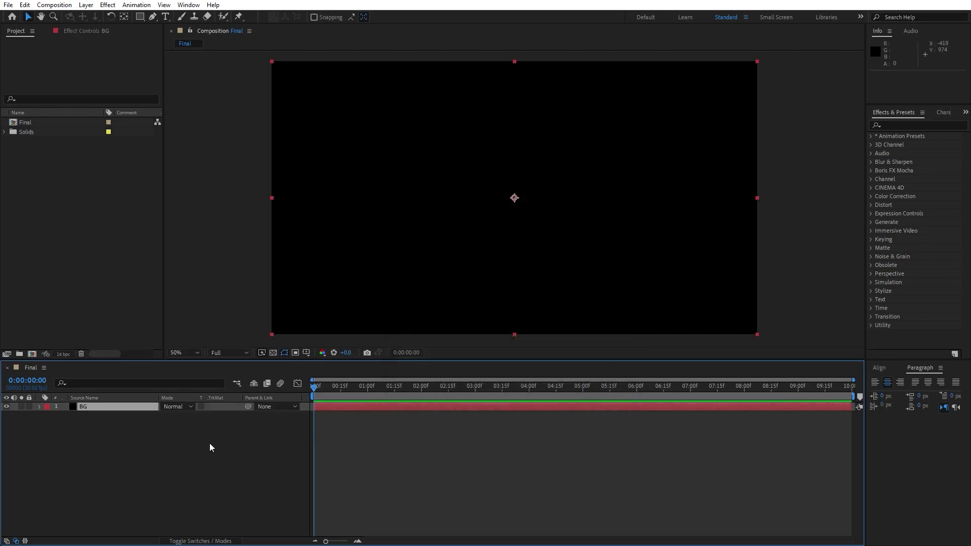
Step: Apply Gradient Ramp to BG, running from the top-left corner to the bottom-right corner
left_click(897, 126)
type("ra")
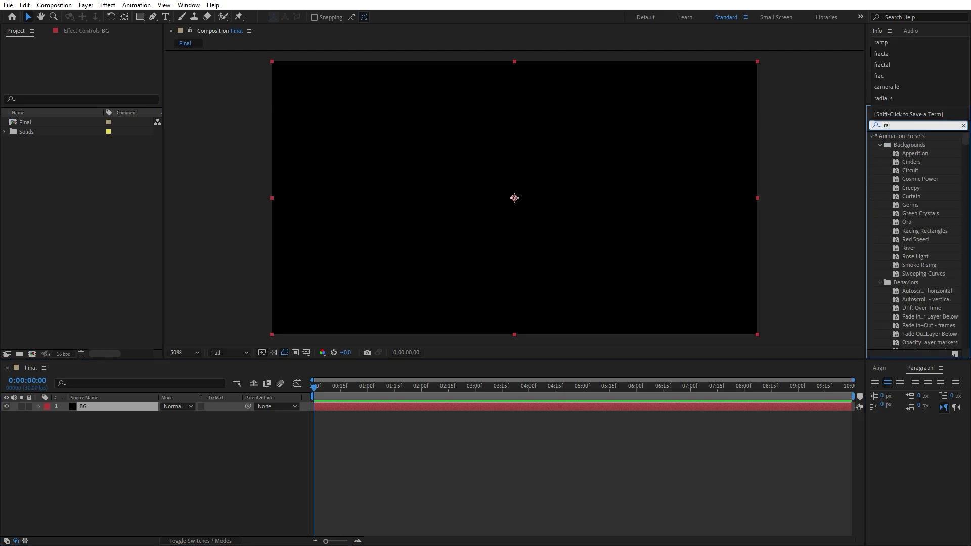
type("m[pp")
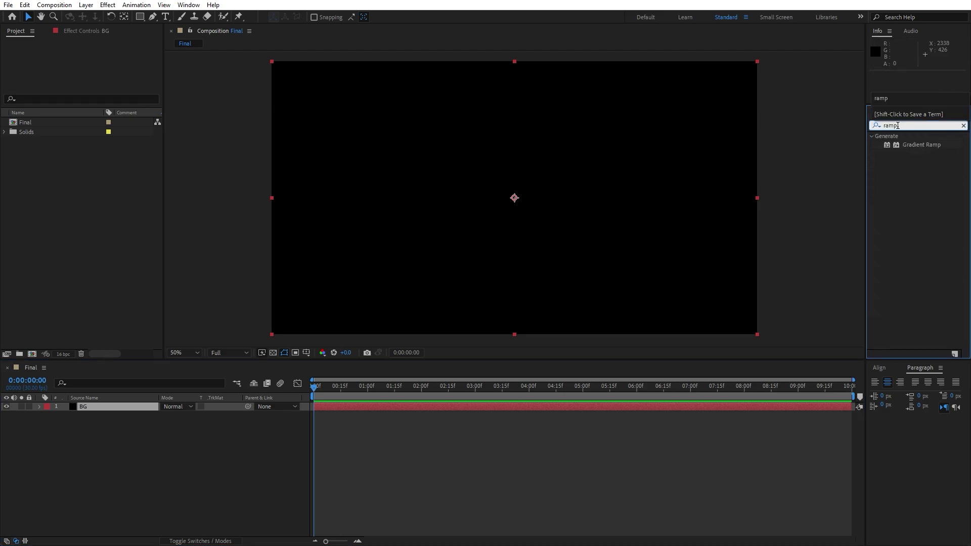
left_click_drag(919, 144, 86, 406)
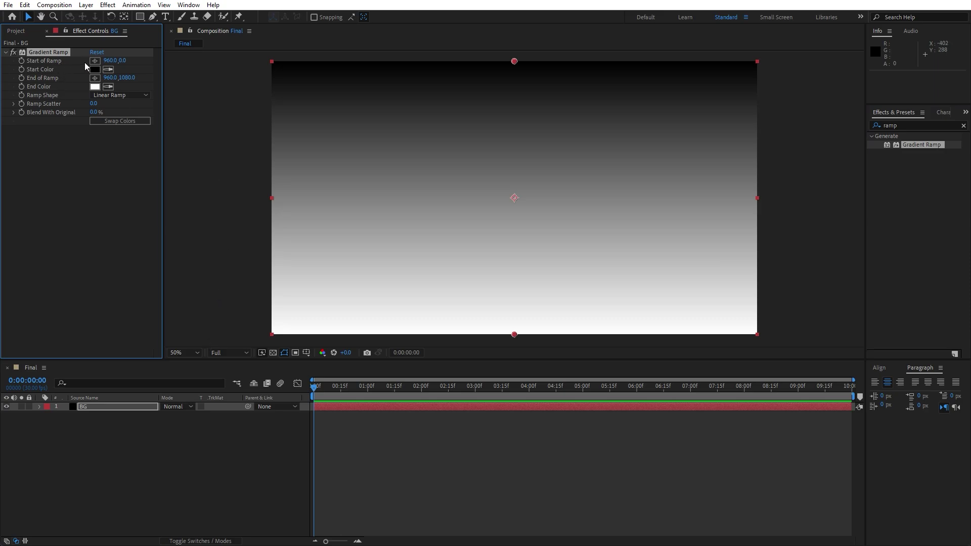
left_click(94, 60)
left_click(267, 59)
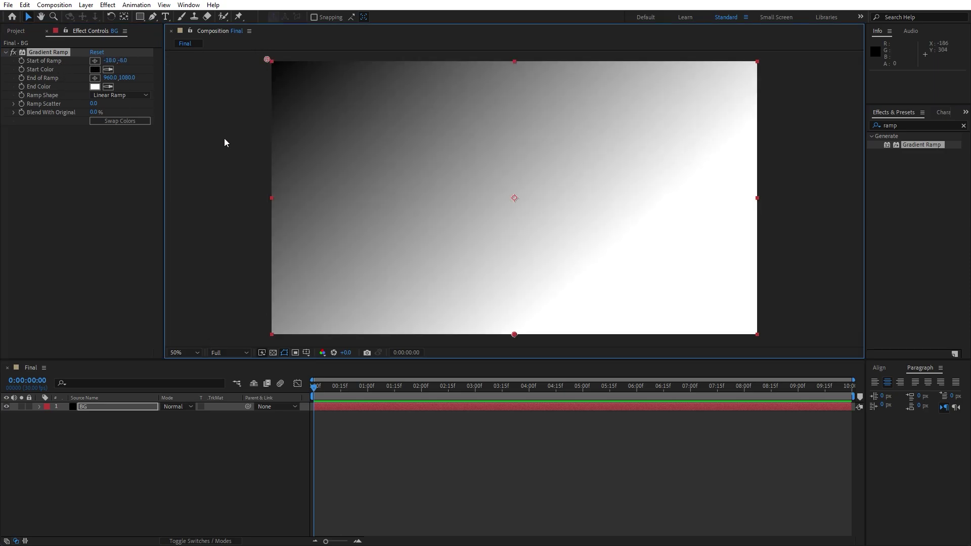
left_click(94, 78)
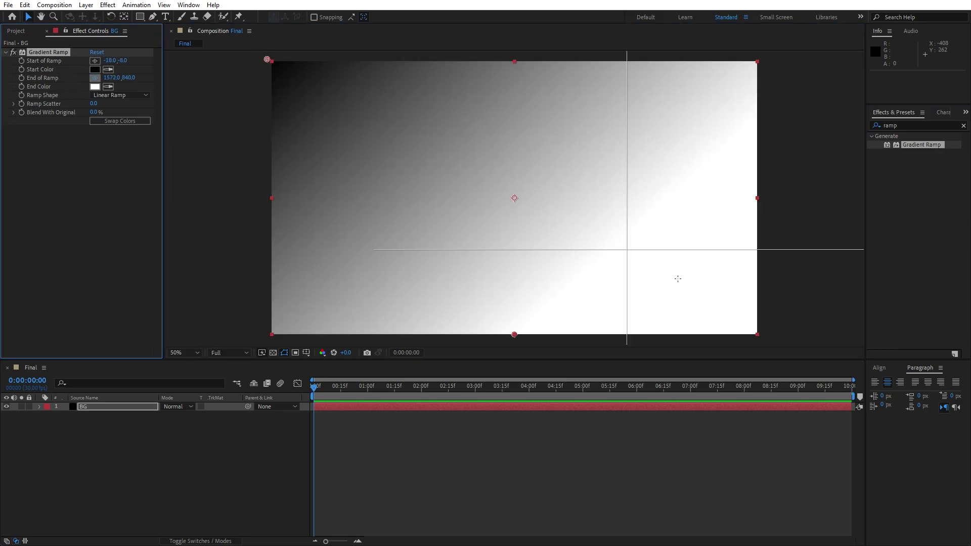
left_click(756, 335)
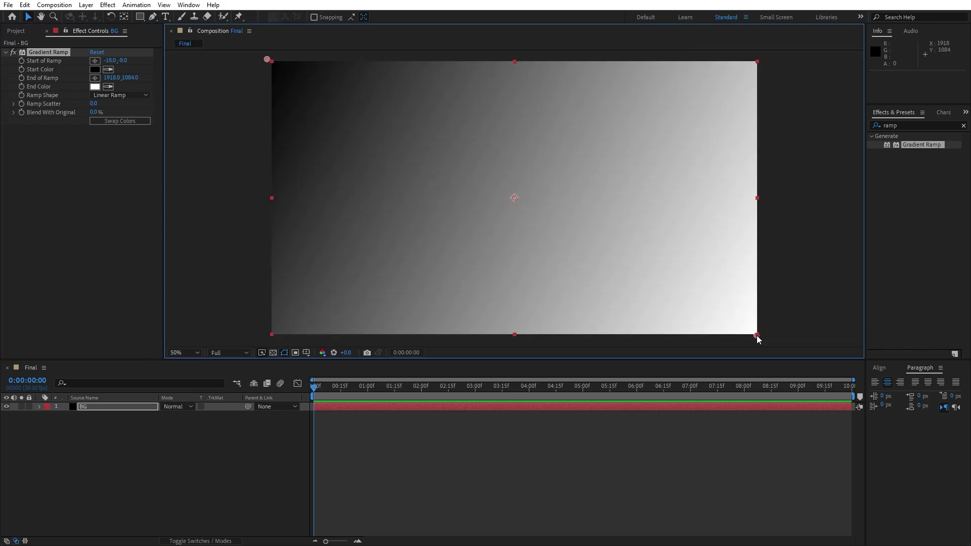
Step: Set the ramp's end colour to a near-black dark green and Ramp Scatter to 500
left_click(95, 87)
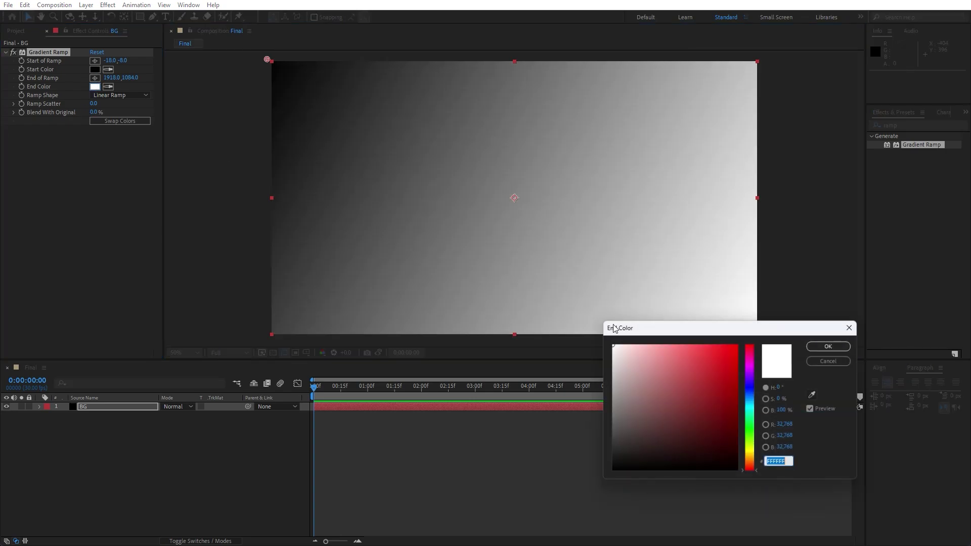
left_click(751, 433)
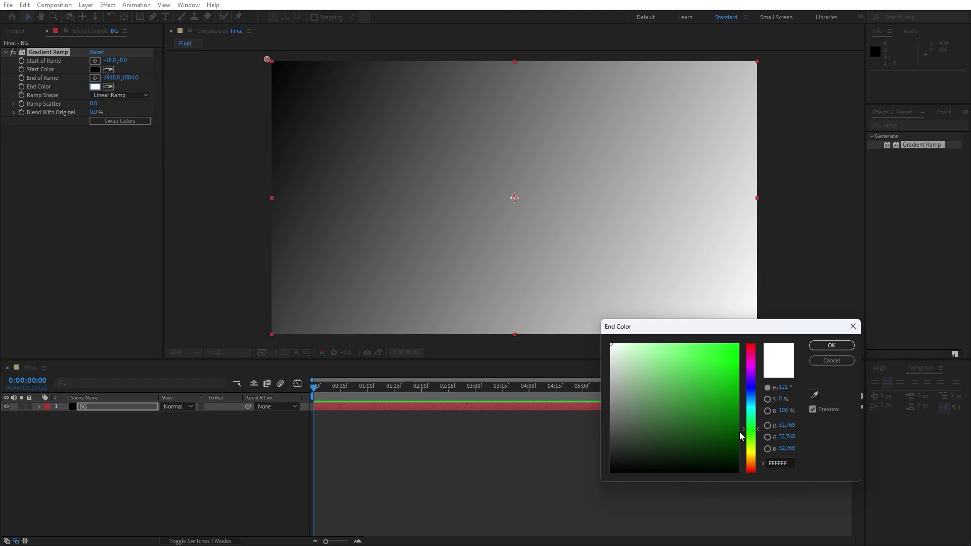
left_click_drag(739, 432, 746, 465)
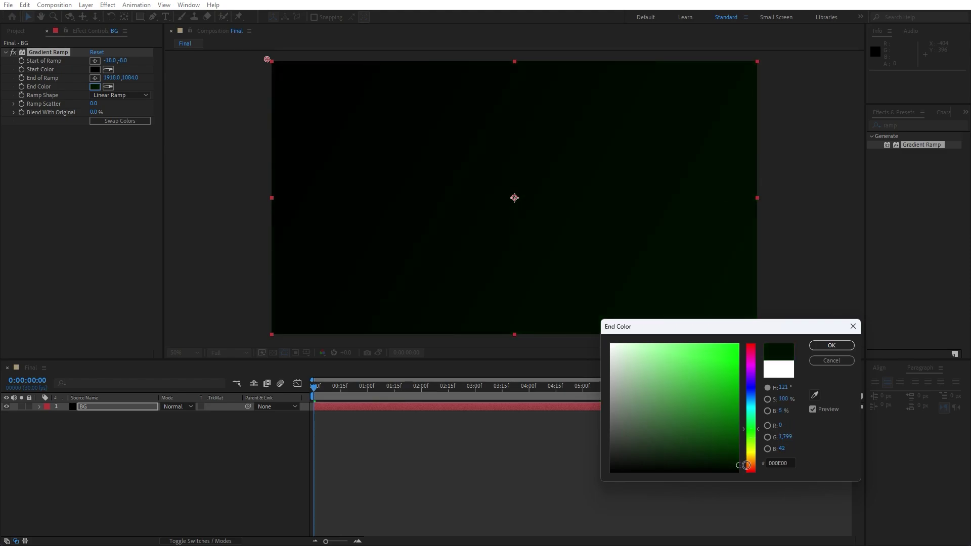
left_click(835, 348)
left_click(93, 103)
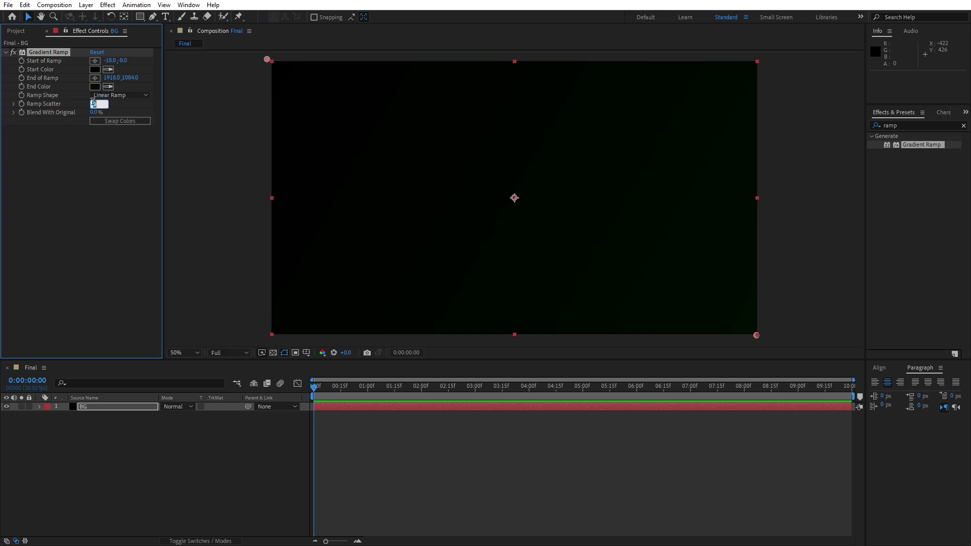
type("500")
left_click(107, 211)
left_click(87, 446)
Step: Create a second solid layer, BG 02, above BG
right_click(126, 468)
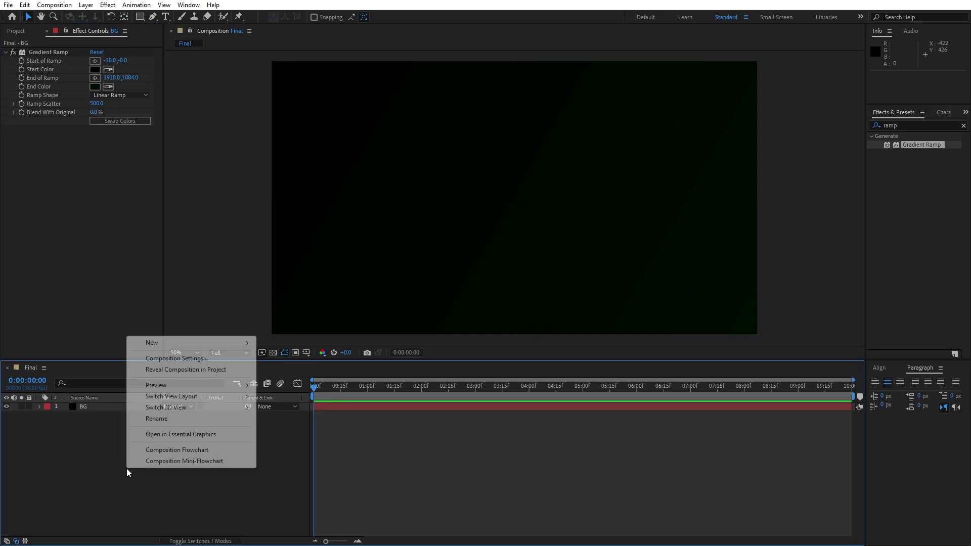
mouse_move(157, 346)
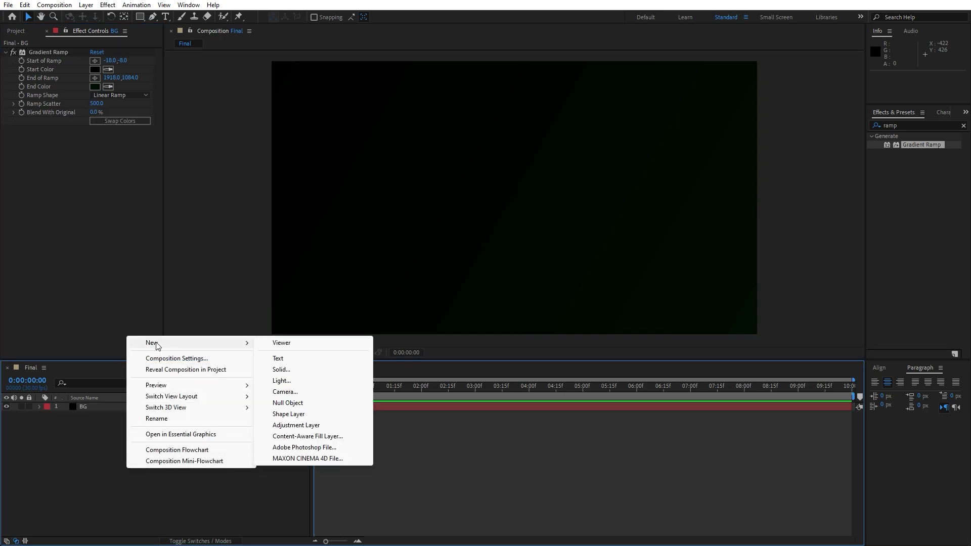
left_click(305, 372)
type("BG 02")
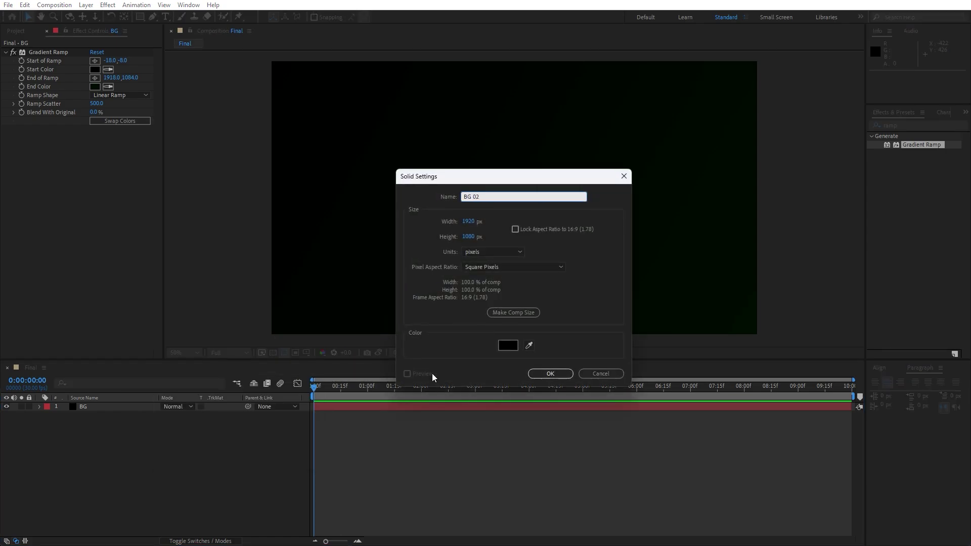
left_click(540, 375)
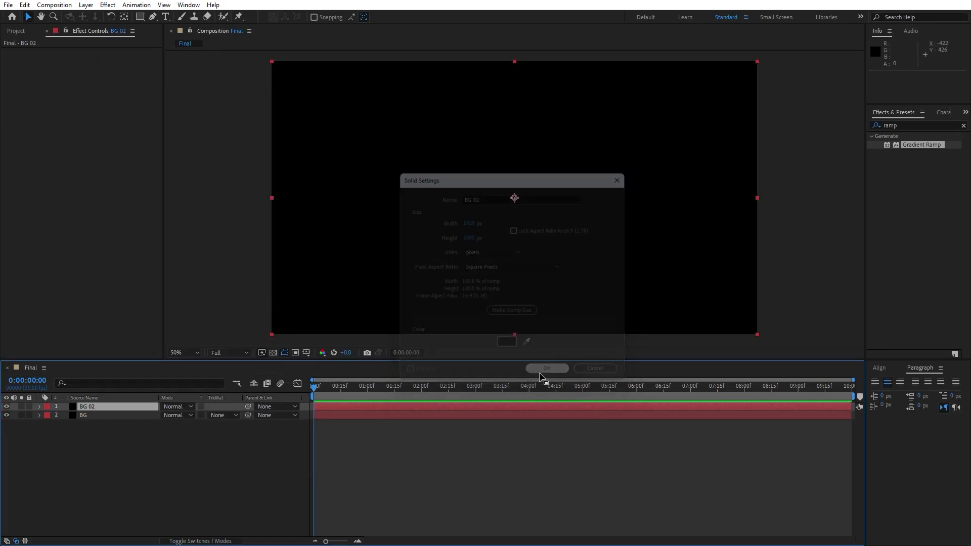
Step: Apply a Fill effect with colour FFFFFF to BG 02, then search effects for 'cc st'
left_click(915, 125)
type("fill")
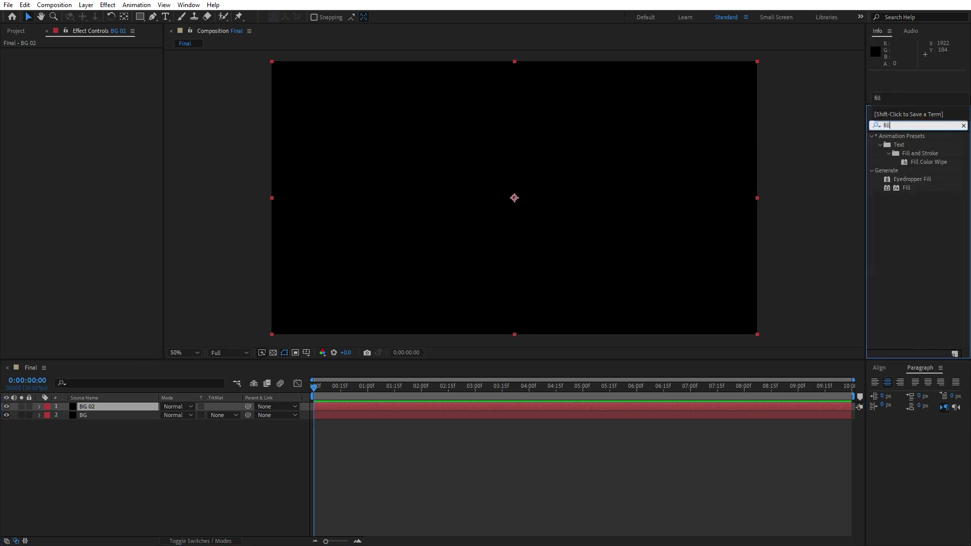
left_click(909, 189)
left_click_drag(907, 192, 92, 409)
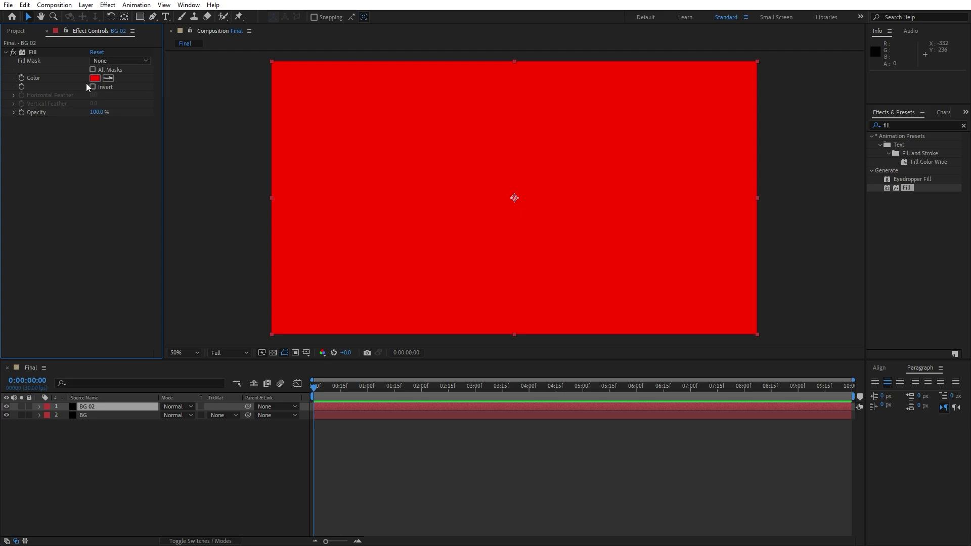
left_click(94, 78)
type("FFFFFF")
left_click(838, 345)
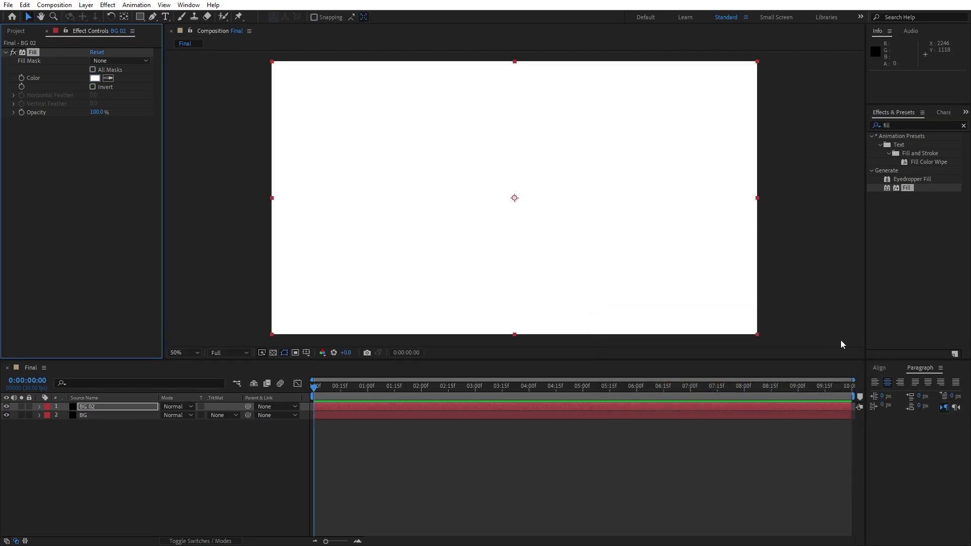
double_click(903, 123)
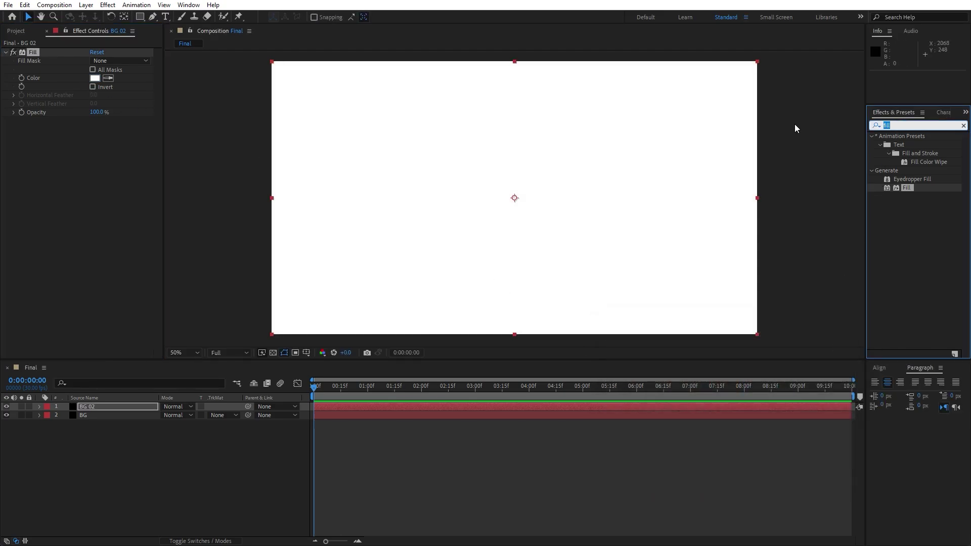
type("cc star")
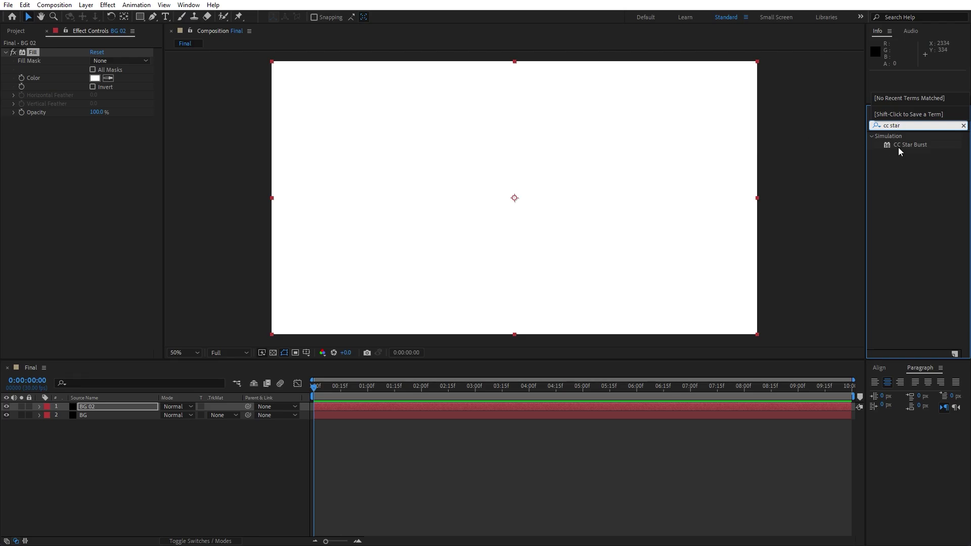
Step: Apply CC Star Burst to BG 02 with Scatter 300, Speed 0.08, Grid Spacing 5, Size 195
left_click_drag(898, 147, 109, 405)
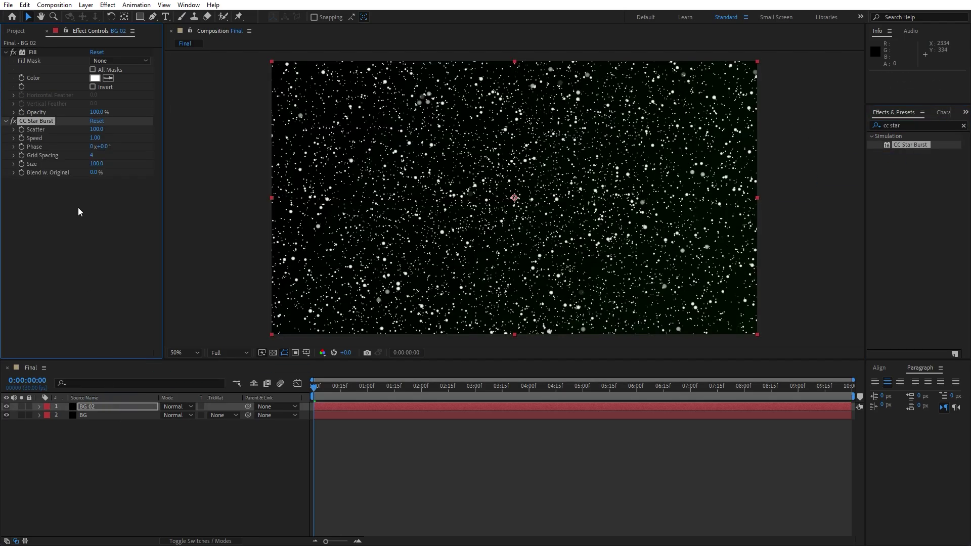
left_click(96, 129)
type("300")
key("Return")
left_click(95, 137)
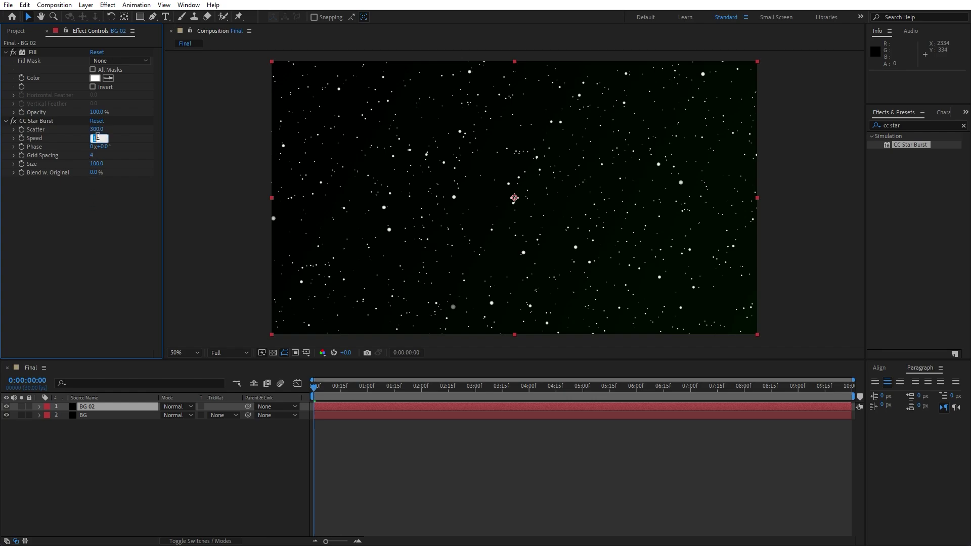
key("Return")
left_click(92, 155)
type("5")
key("Return")
left_click(95, 163)
type("1")
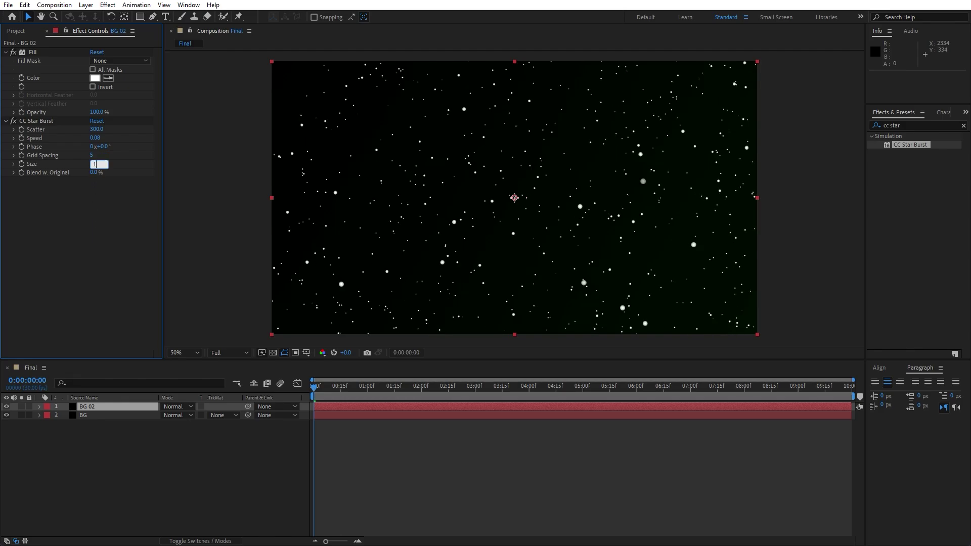
type("95")
key("Return")
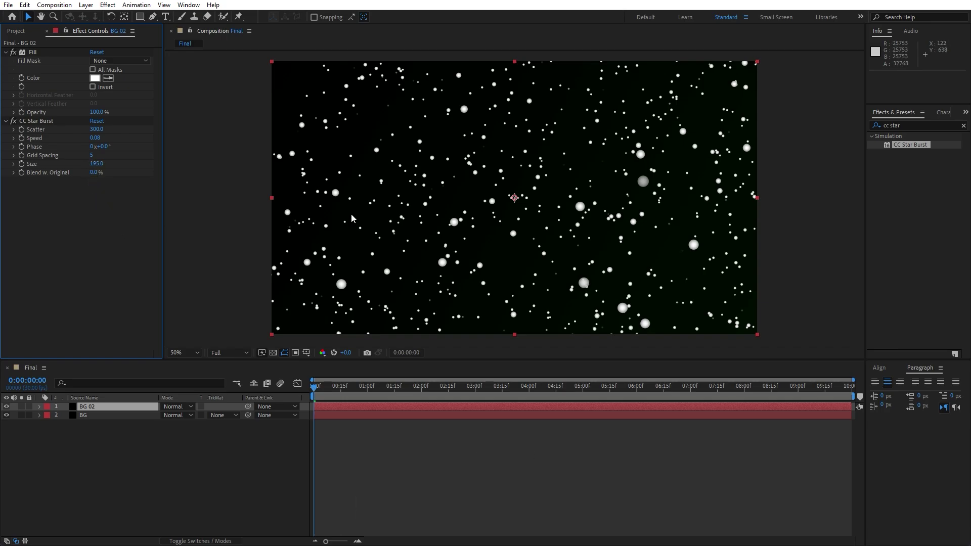
left_click(916, 127)
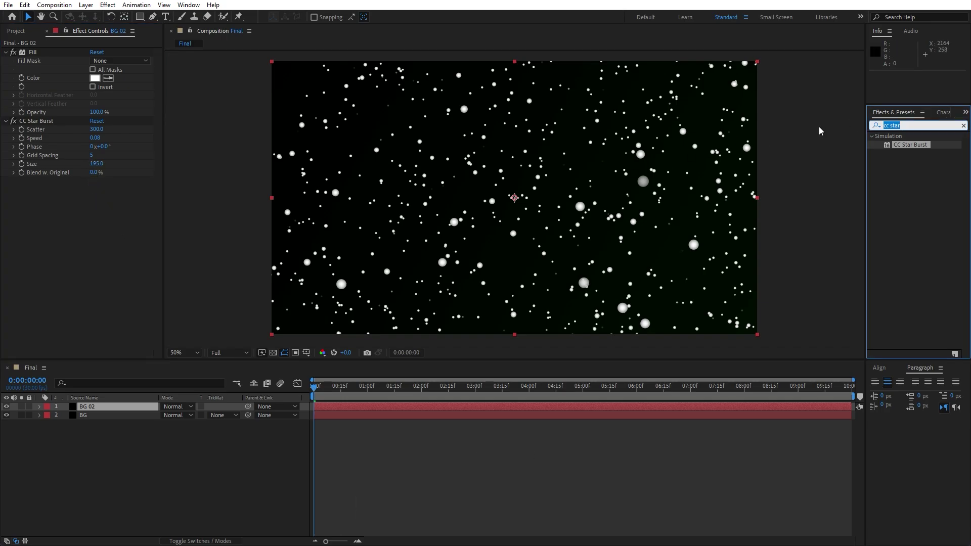
Step: Apply CC Vector Blur to BG 02 and set its Amount to 30
type("cc ve")
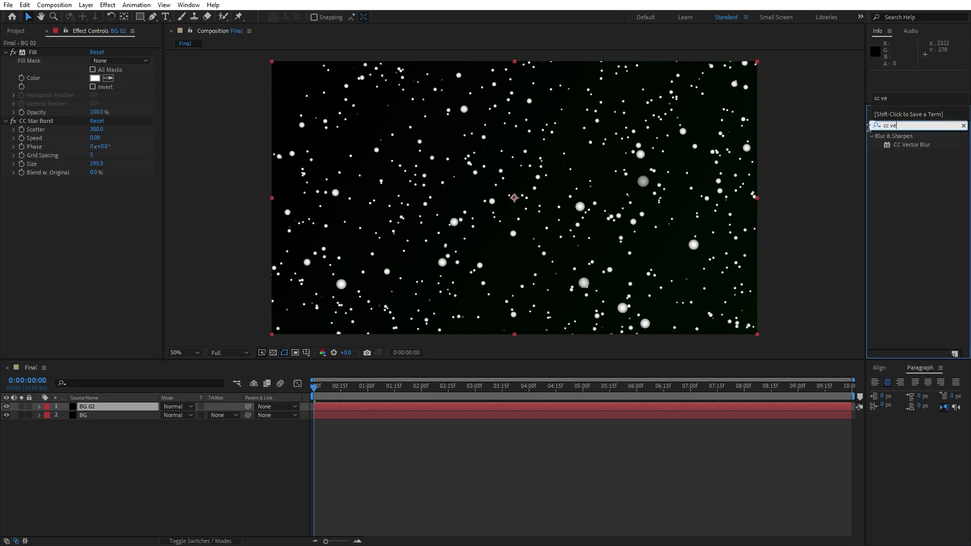
left_click_drag(912, 144, 115, 408)
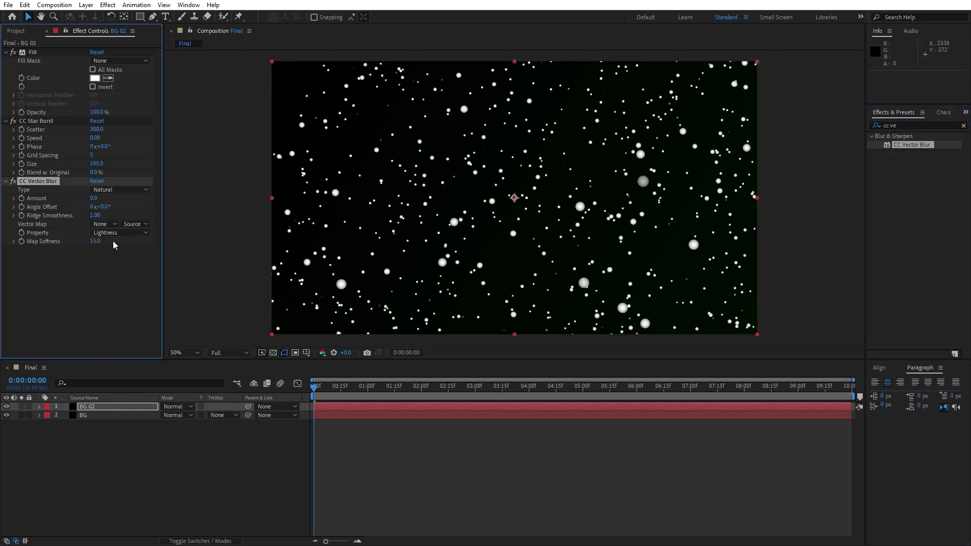
left_click(94, 199)
type("30")
left_click(95, 299)
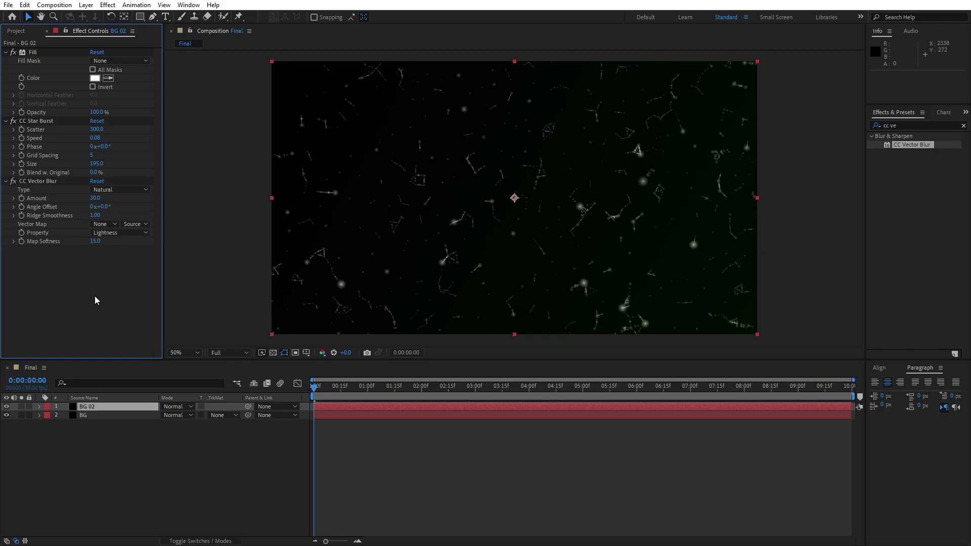
Step: Apply Tritone to BG 02 with bright cyan (00DEFF) midtones
left_click(907, 123)
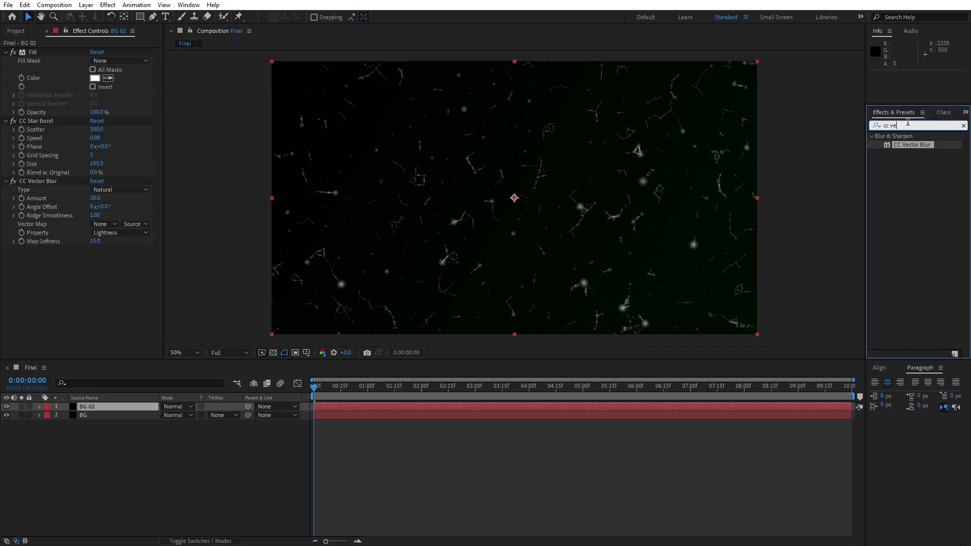
type("trito")
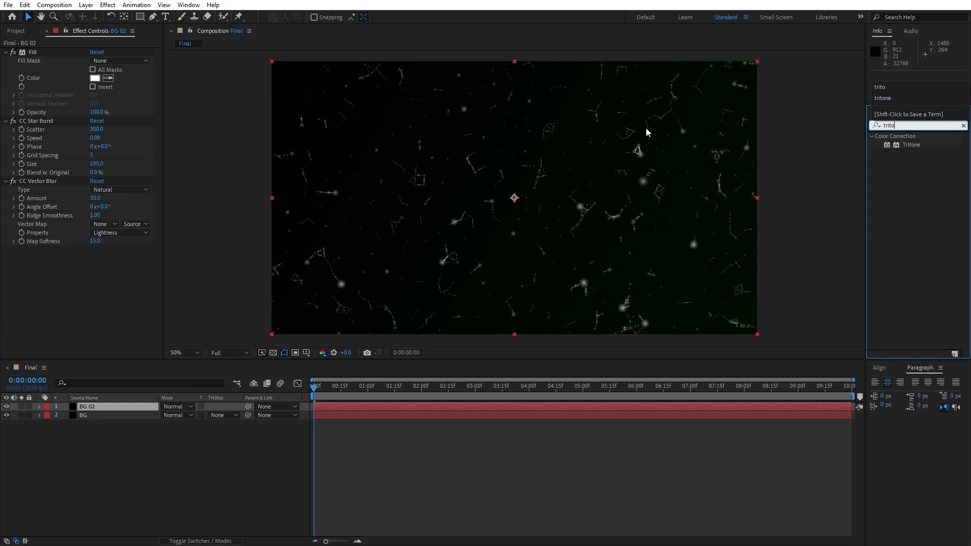
left_click_drag(910, 145, 108, 310)
left_click(95, 267)
left_click(755, 407)
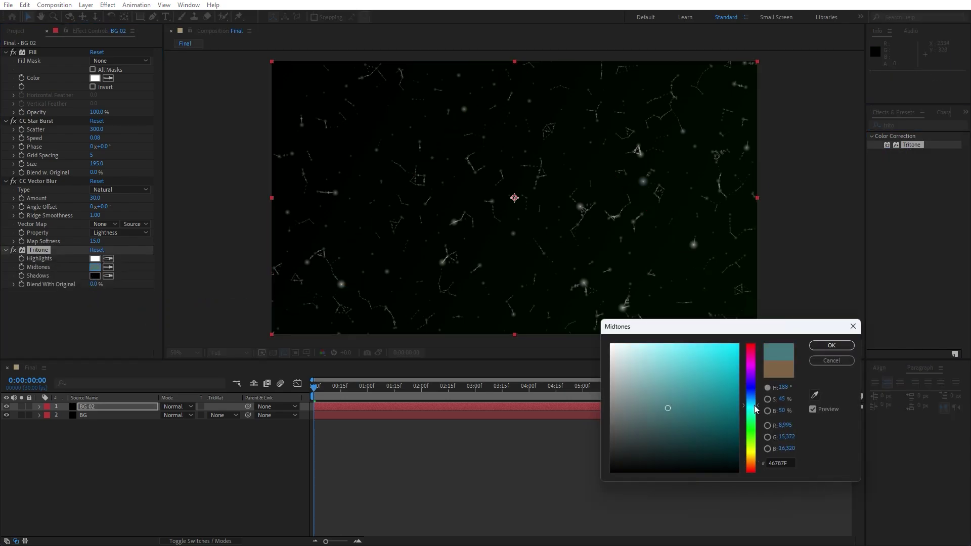
left_click_drag(703, 407, 767, 335)
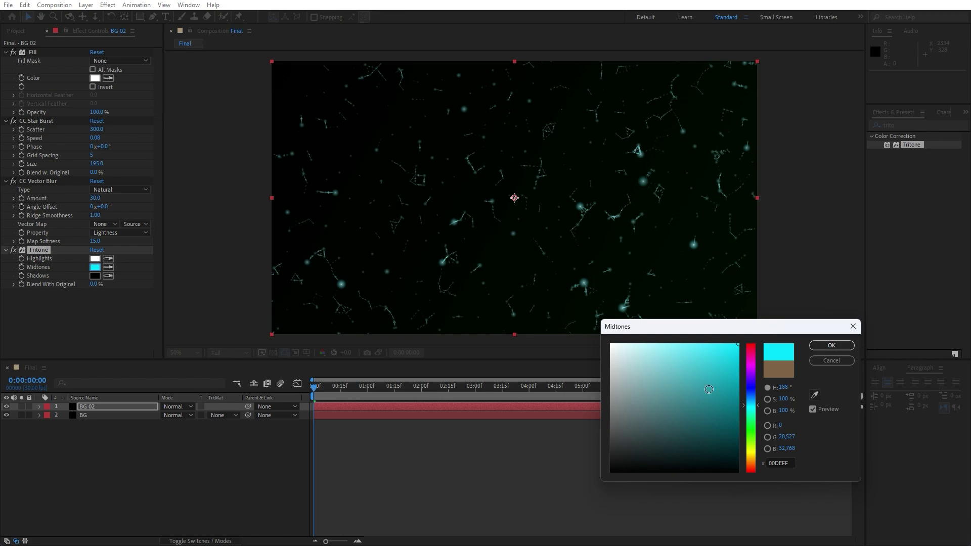
left_click(831, 345)
Step: Collapse the Fill, CC Star Burst and CC Vector Blur settings and clear the effects search
left_click(6, 52)
left_click(6, 60)
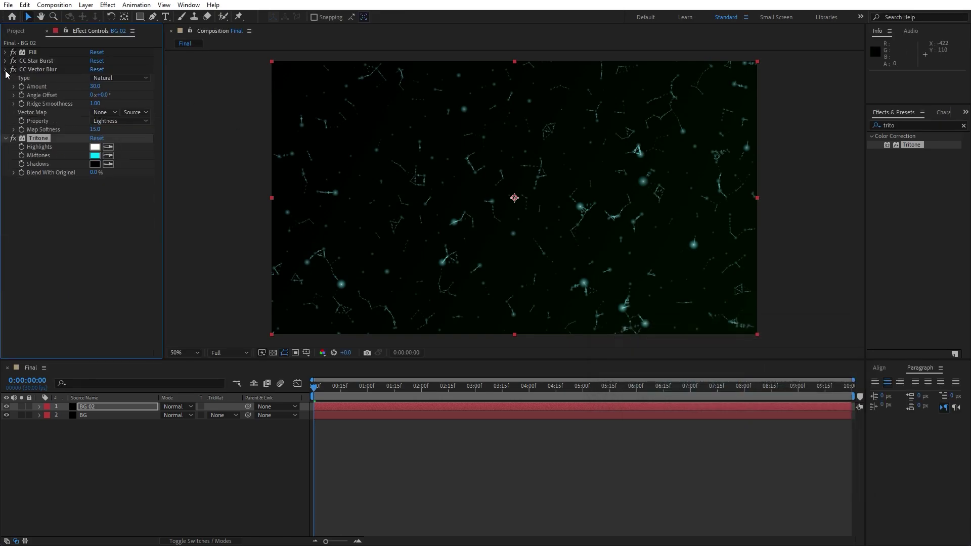
left_click(6, 70)
left_click(912, 122)
key("BackSpace")
key("BackSpace")
key("BackSpace")
key("BackSpace")
key("BackSpace")
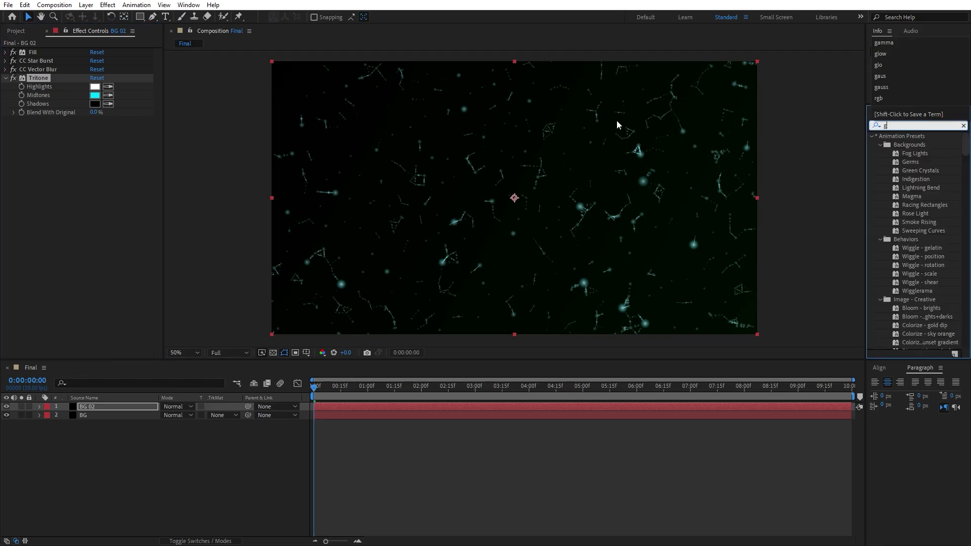
Step: Apply Glow to BG 02 with Glow Threshold 100% and Glow Radius 215
type("g")
type(";o")
key("BackSpace")
key("BackSpace")
type("low")
left_click_drag(907, 187, 123, 411)
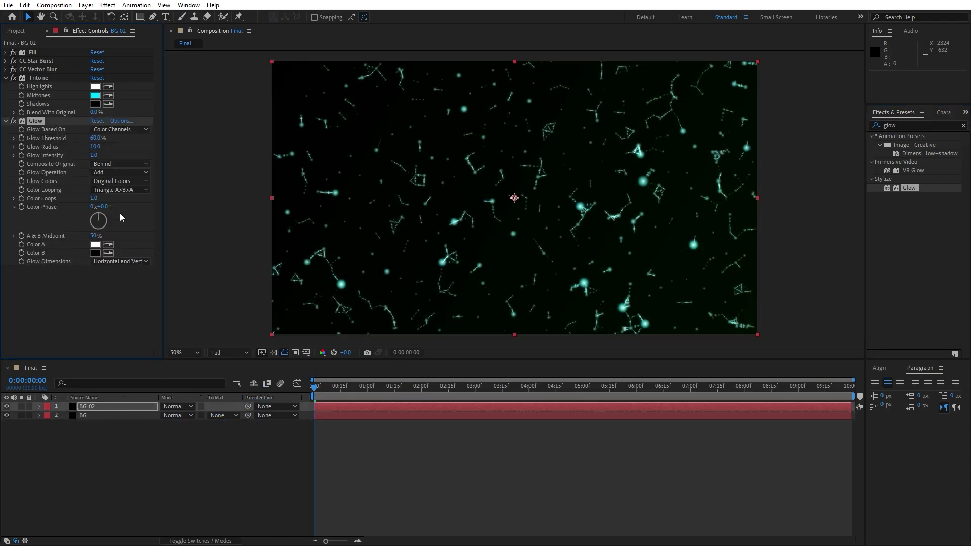
left_click(97, 137)
type("100")
key("Return")
left_click(96, 146)
type("215")
key("Return")
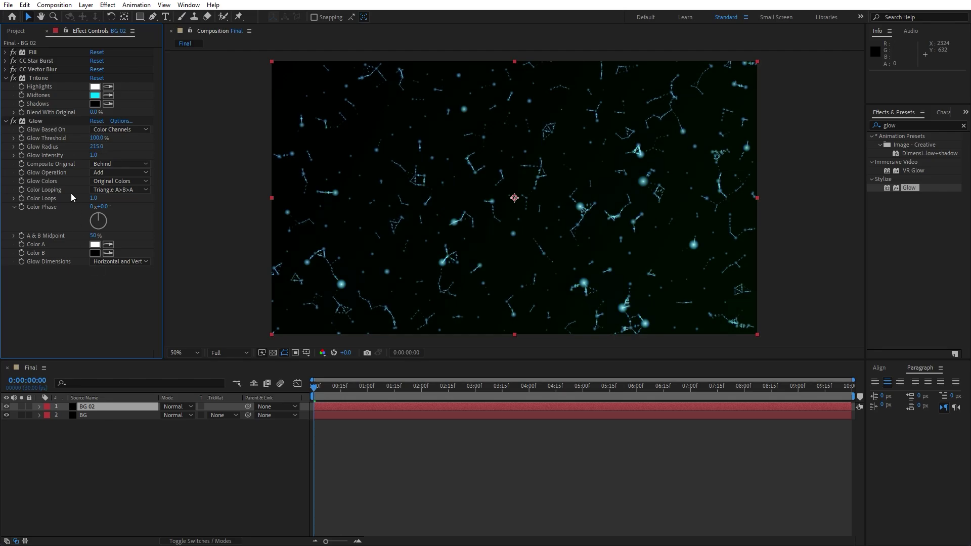
Step: Duplicate the Glow as Glow 2, collapse the effects, and scrub time to check the glow
left_click(38, 121)
key("ctrl+d")
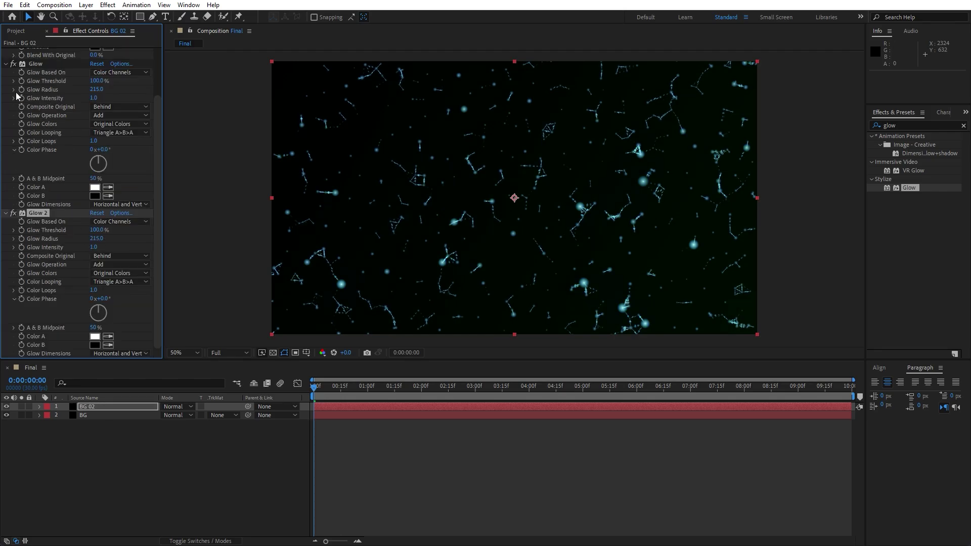
scroll(14, 83, "up", 3)
left_click(6, 78)
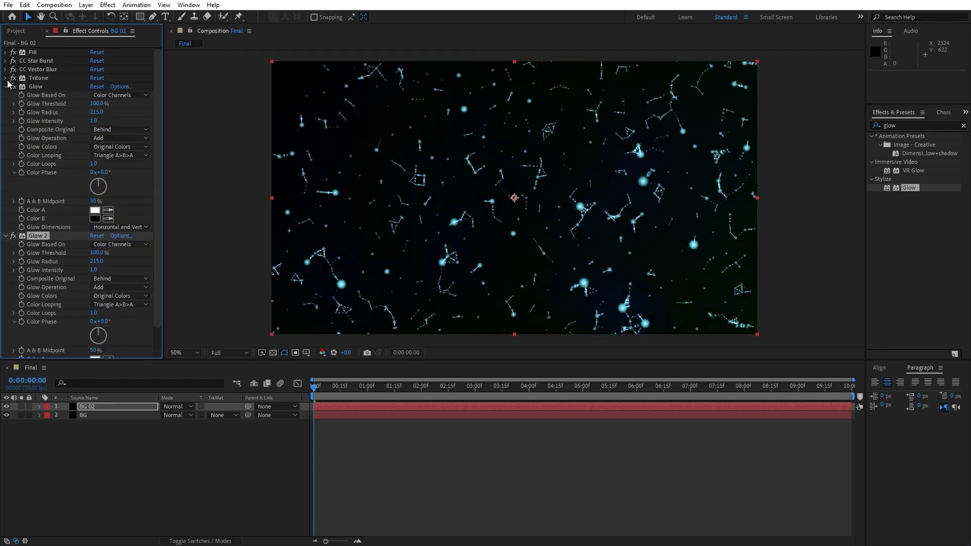
left_click(6, 87)
left_click(6, 95)
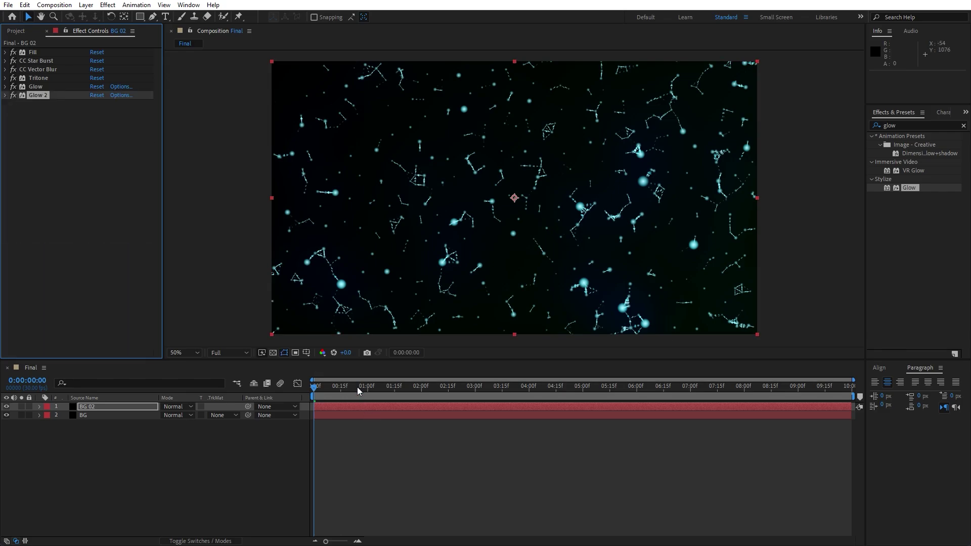
left_click_drag(360, 392, 477, 392)
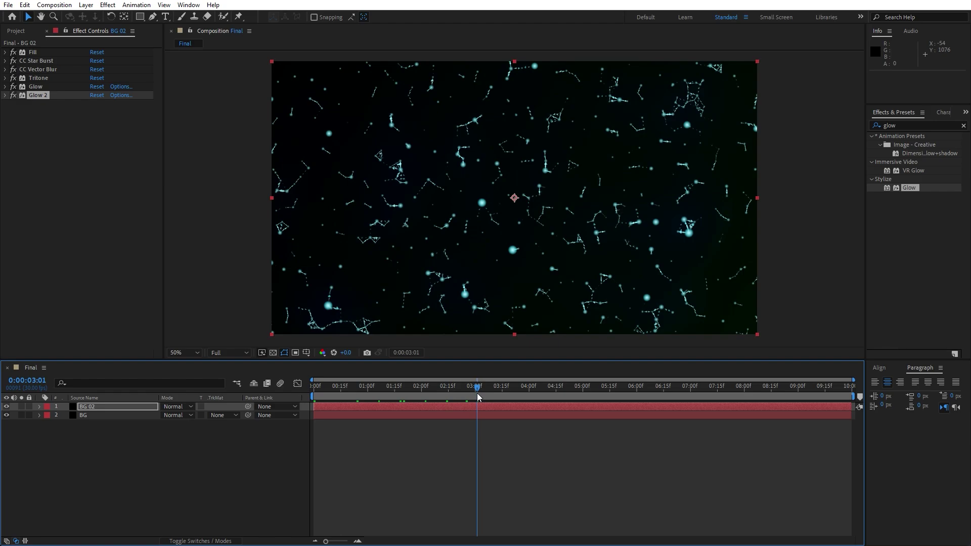
Step: Add a new adjustment layer named CC above the backgrounds
right_click(153, 487)
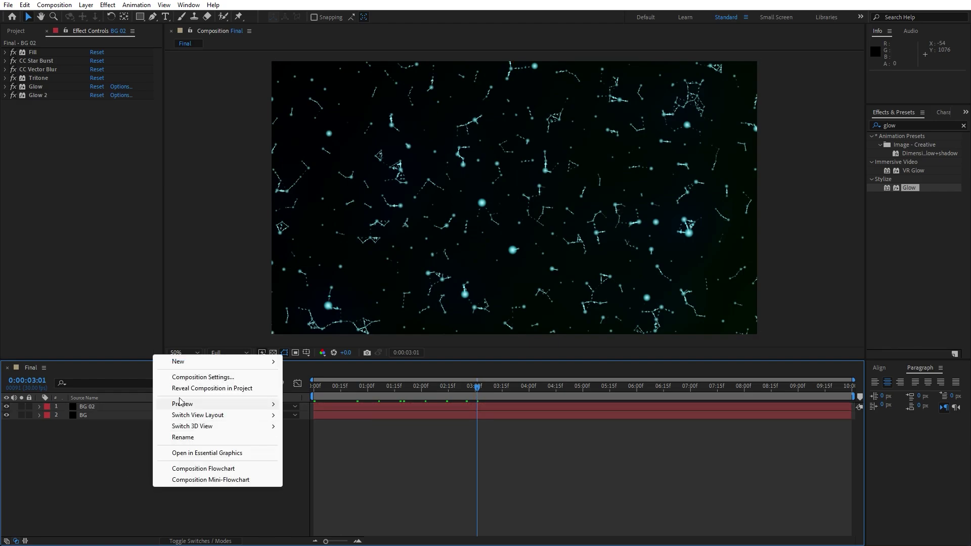
mouse_move(183, 362)
left_click(322, 444)
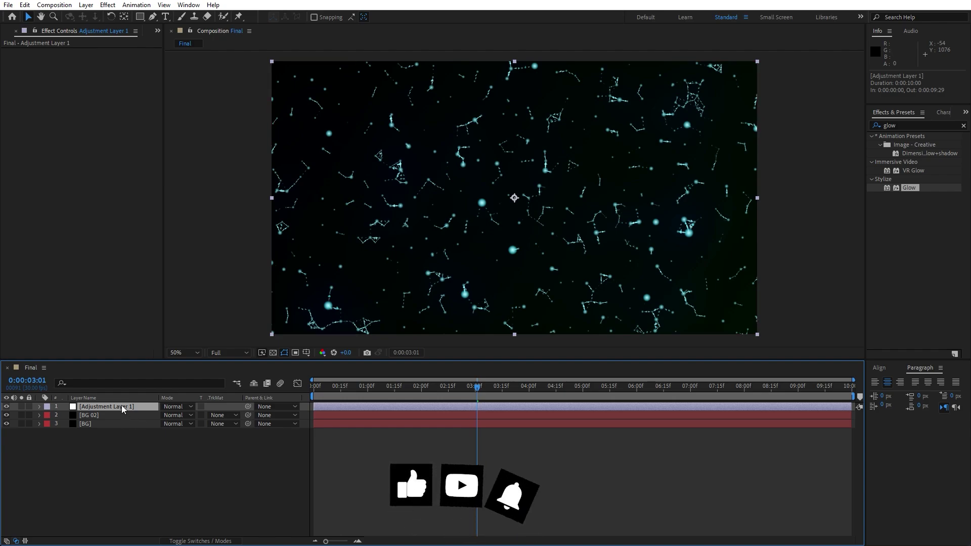
key("Return")
type("CC")
key("Return")
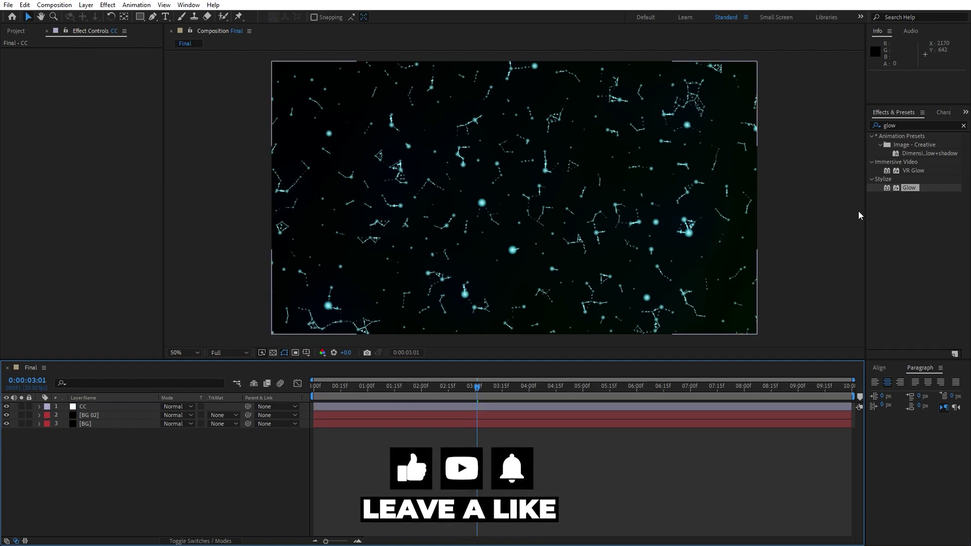
Step: Apply PS Arbitrary Map to CC with its Phase set to 50°
left_click(911, 123)
double_click(912, 124)
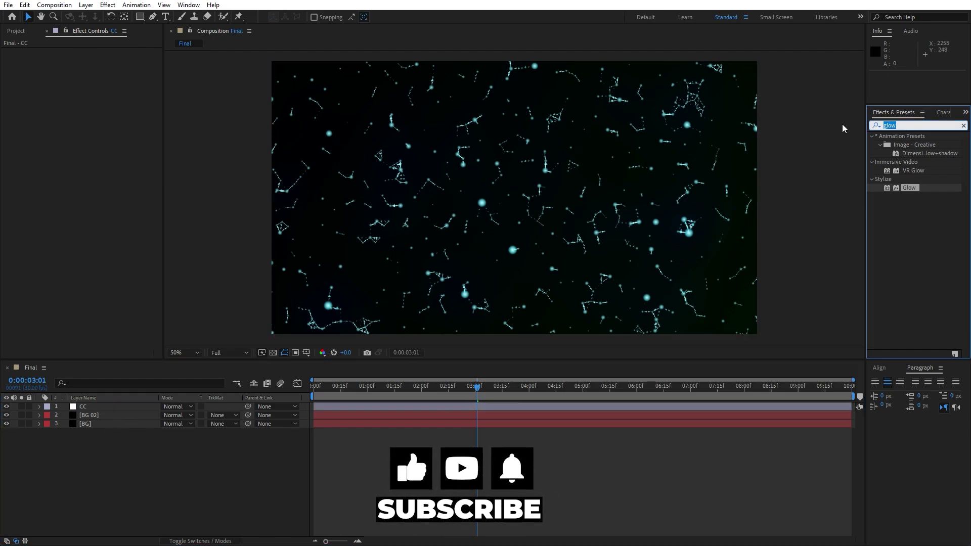
type("ps")
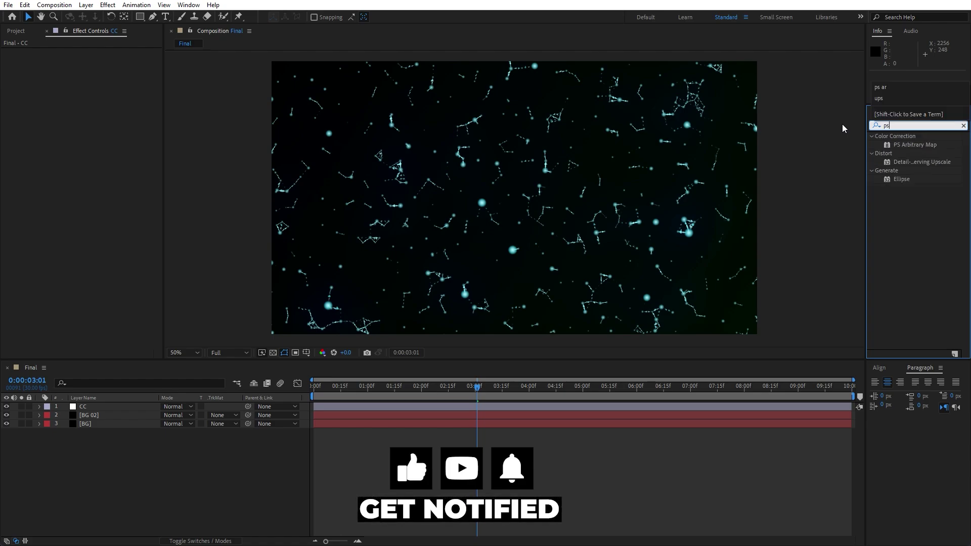
left_click_drag(922, 145, 106, 408)
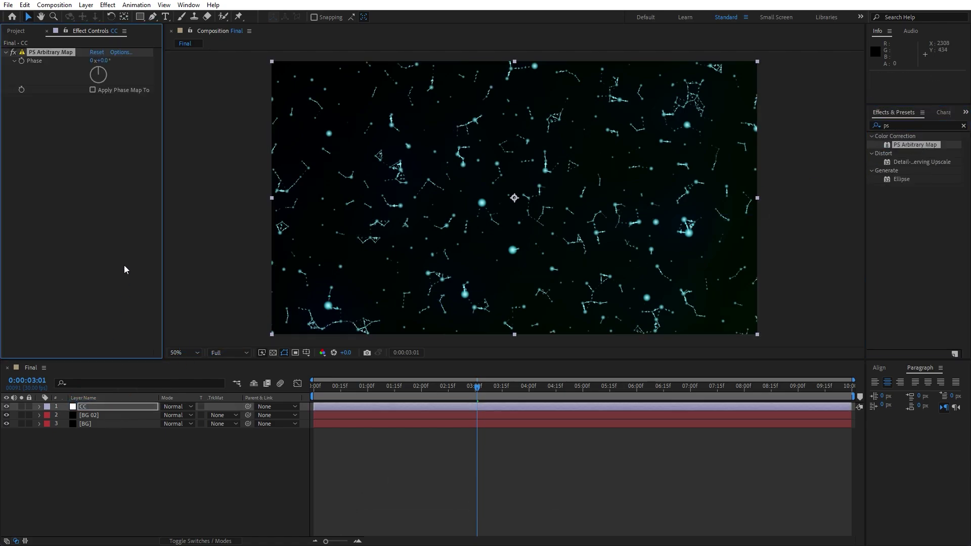
left_click_drag(99, 67, 104, 69)
left_click(142, 465)
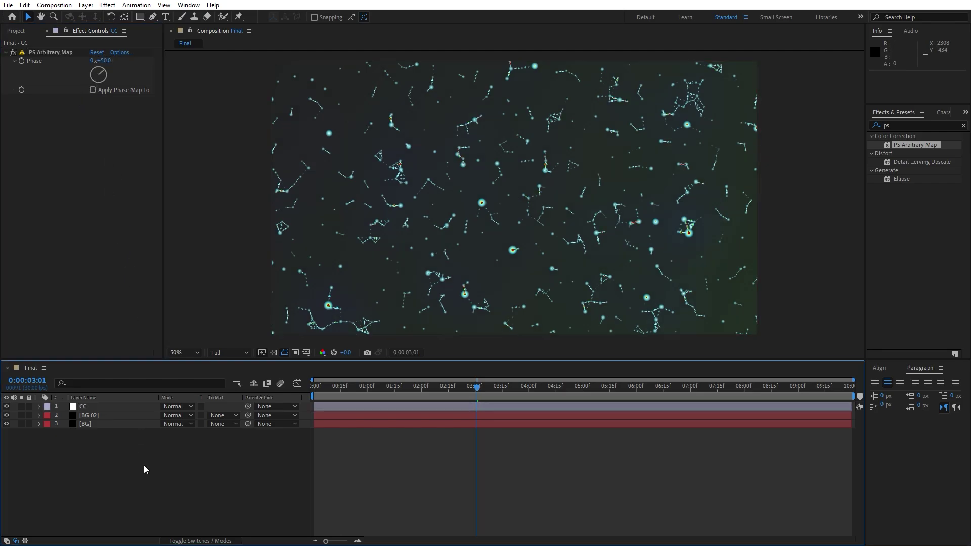
Step: Set the CC layer's blend mode to Overlay
left_click(173, 408)
left_click(217, 284)
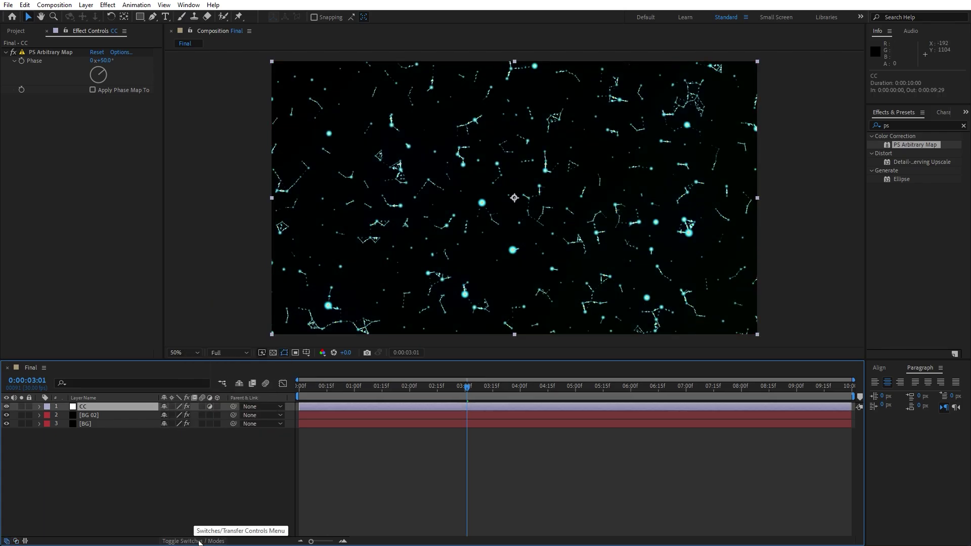
left_click(168, 497)
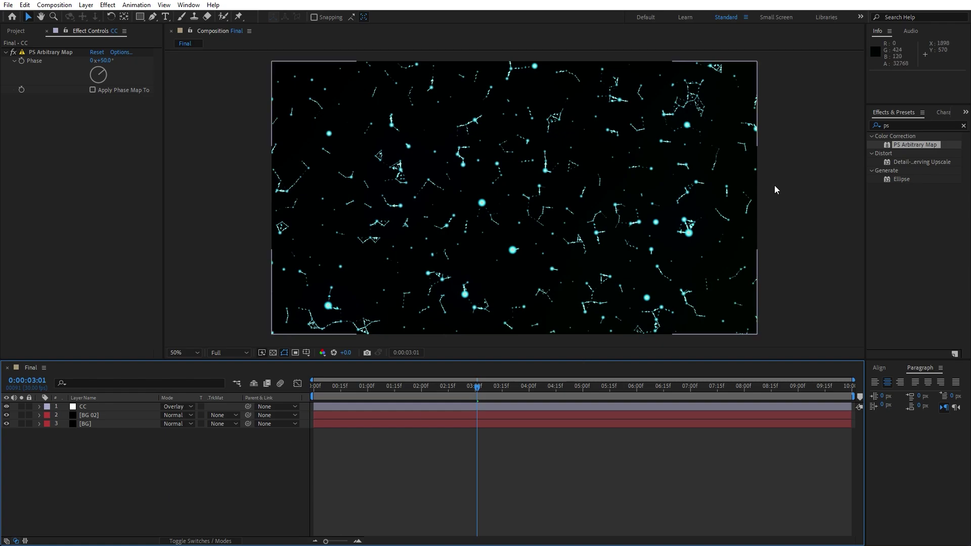
left_click(908, 124)
Step: Apply Gamma/Pedestal/Gain to CC with Green Gamma 1.6 and Blue Gamma 6.4
type("gamm")
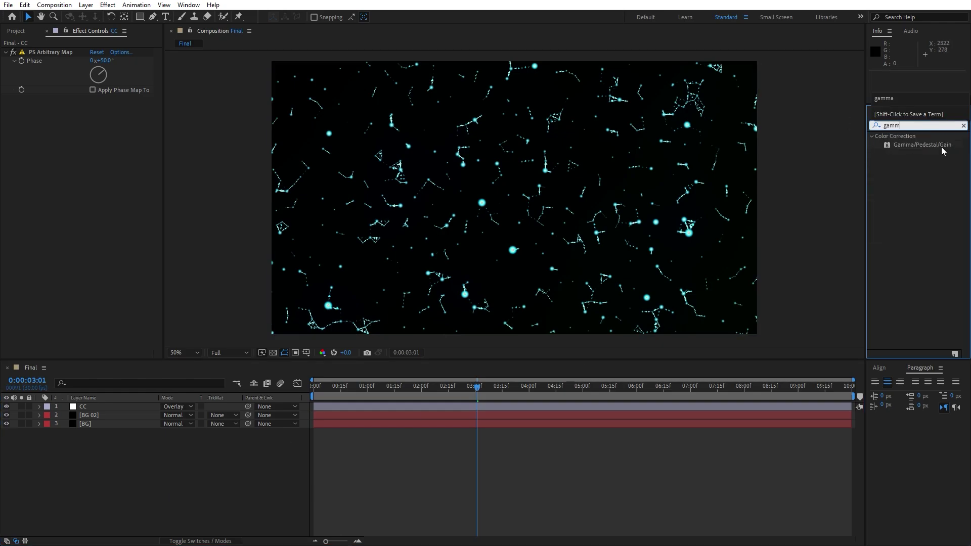
left_click_drag(943, 151, 152, 407)
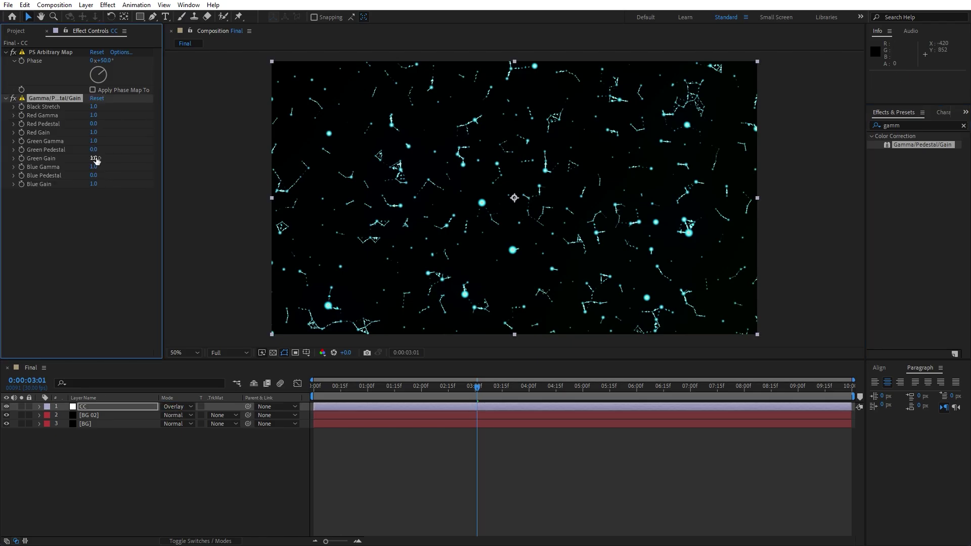
left_click_drag(94, 142, 127, 145)
key("ctrl+z")
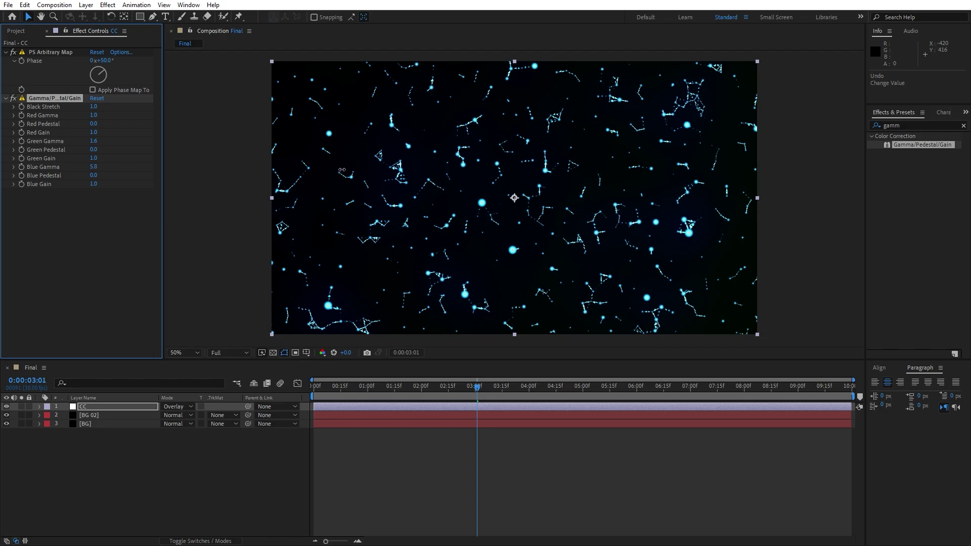
left_click_drag(342, 170, 361, 169)
Step: Preview the composition and park the current time at 0:00:01:08
left_click_drag(473, 385, 531, 384)
key("space")
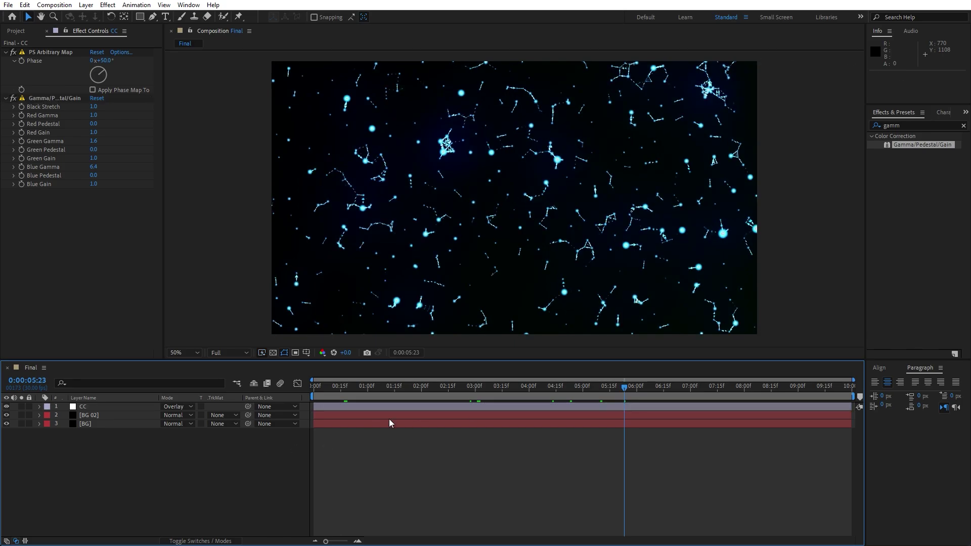
left_click(381, 394)
key("space")
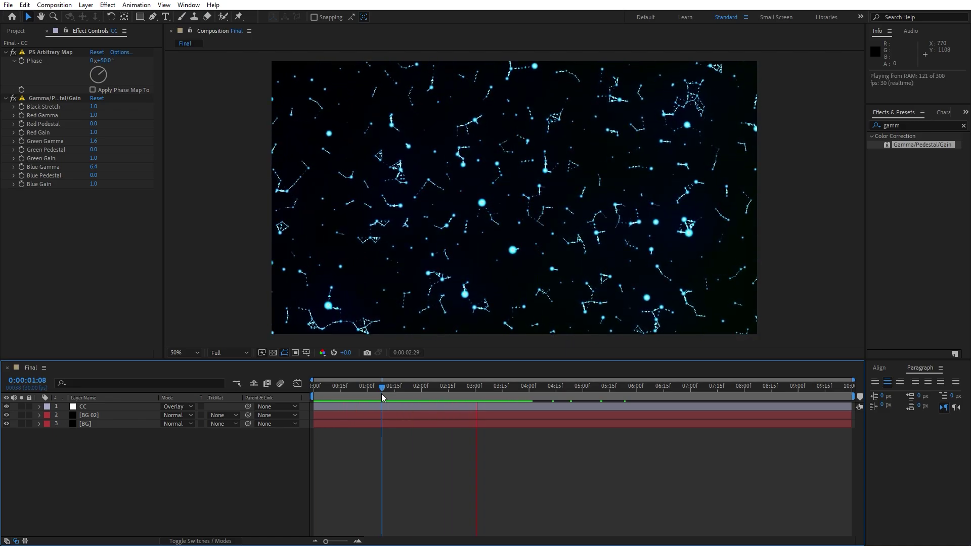
key("space")
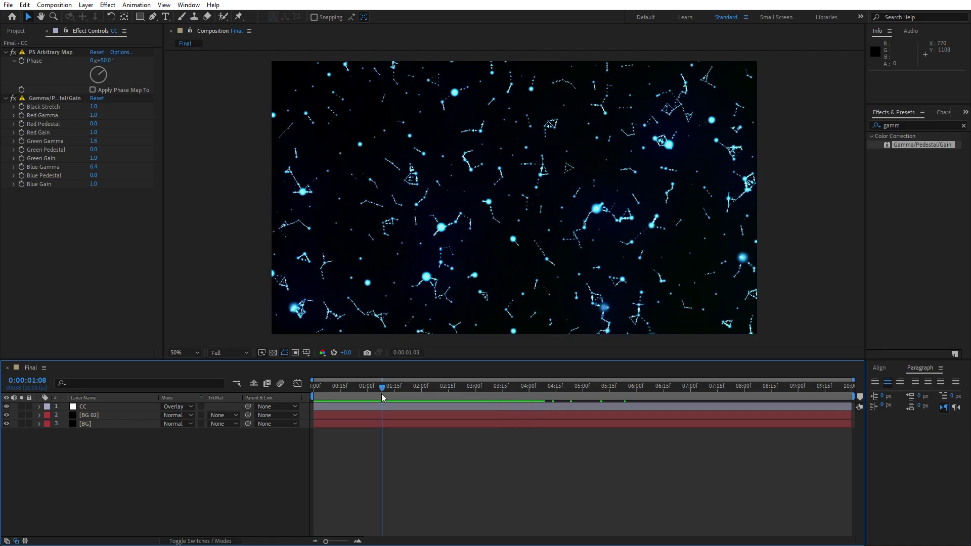
key("space")
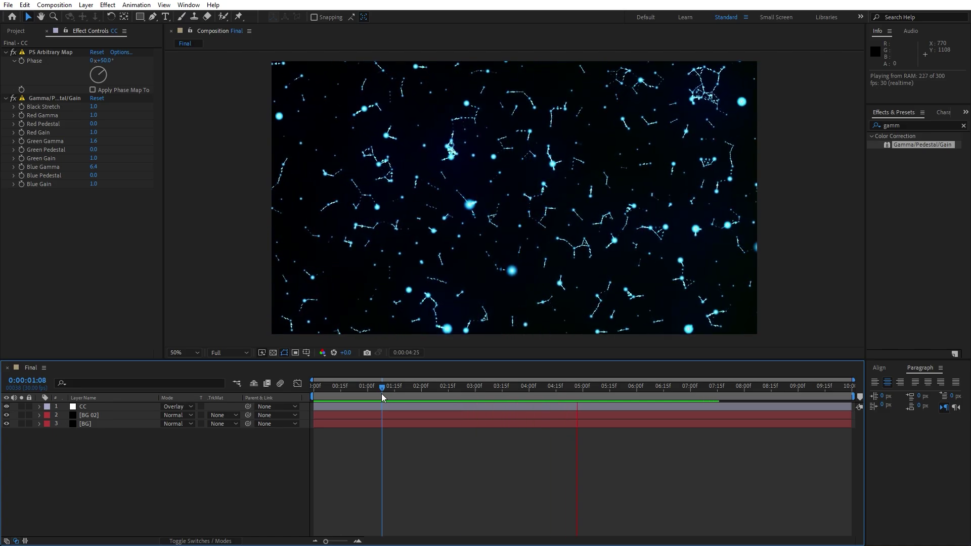
key("space")
key("space")
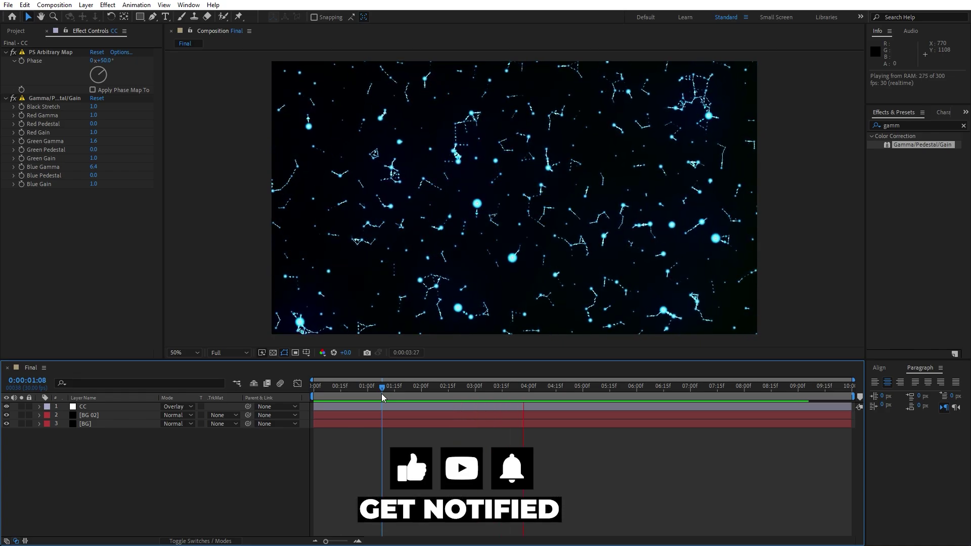
key("space")
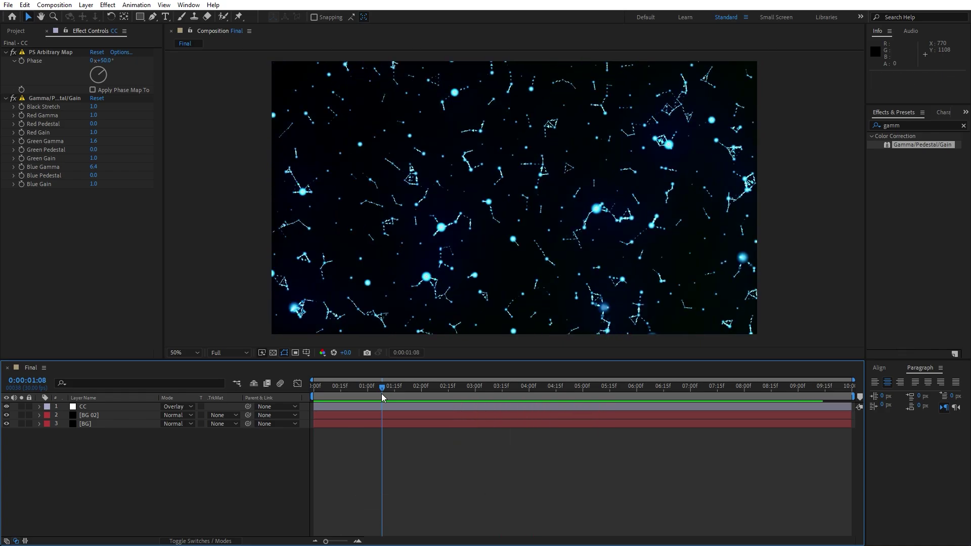
key("space")
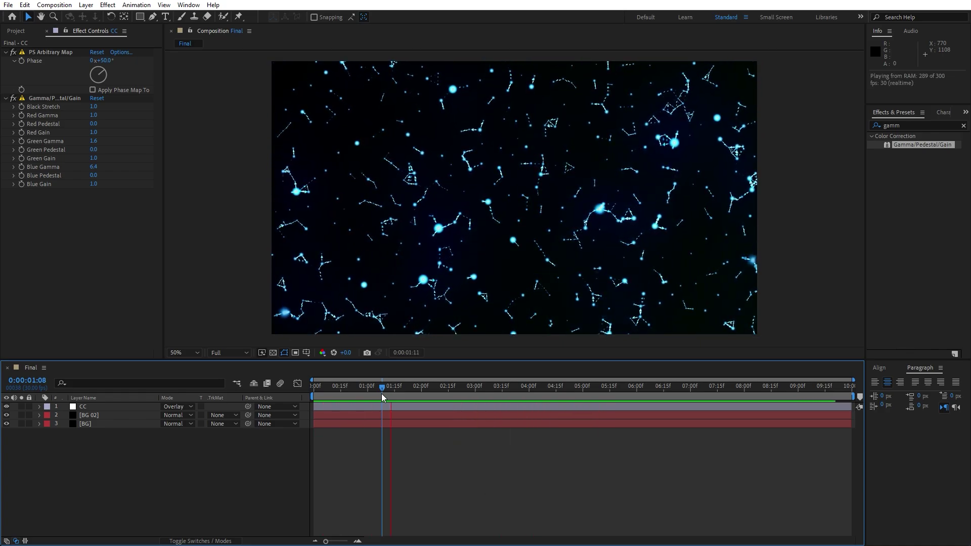